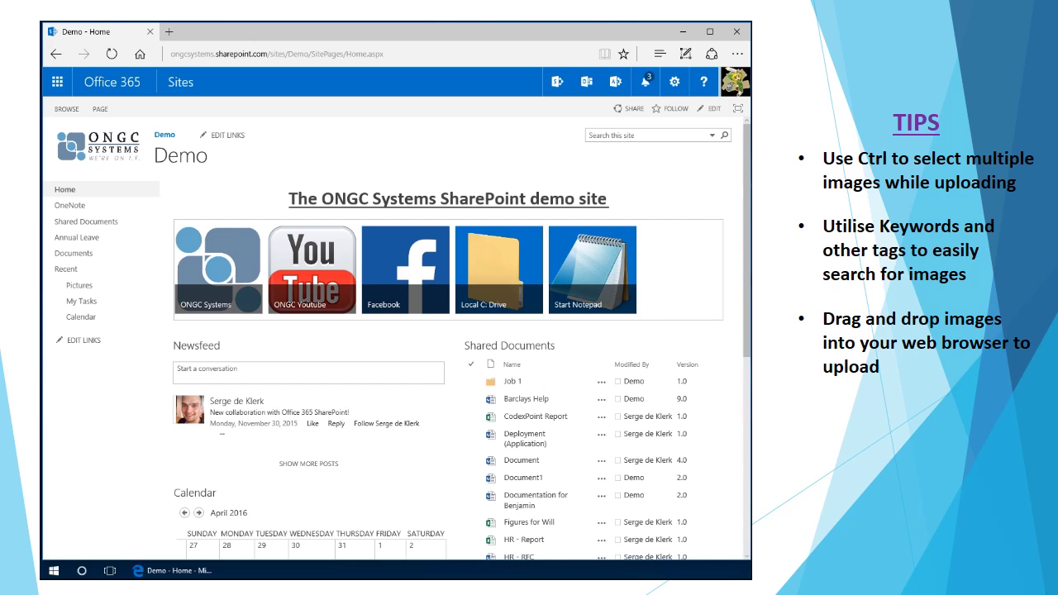
# Upload 1.jpg from the computer into the Pictures library.
pyautogui.click(90, 291)
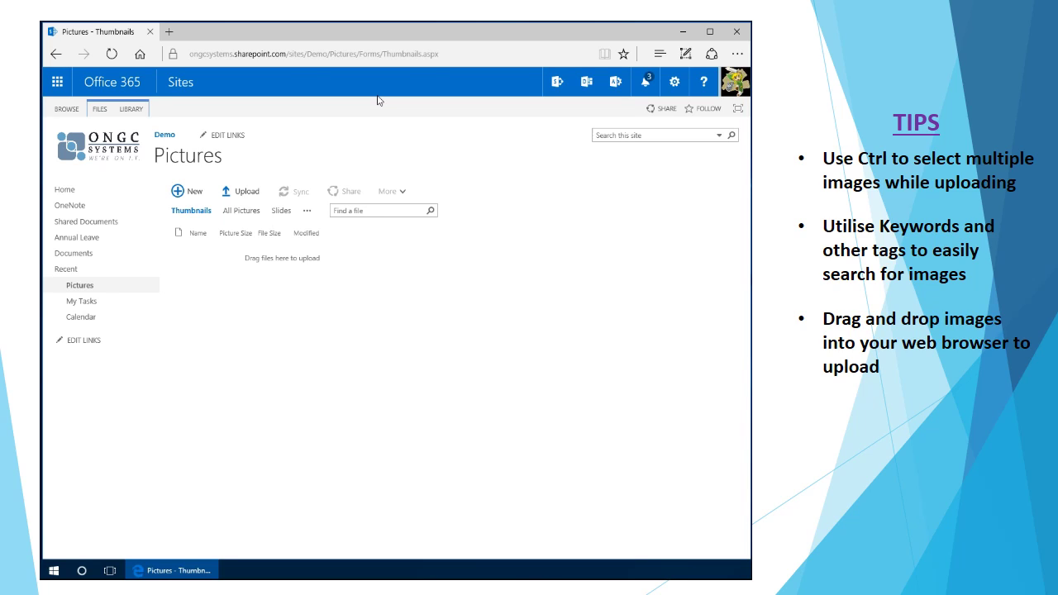
pyautogui.click(247, 192)
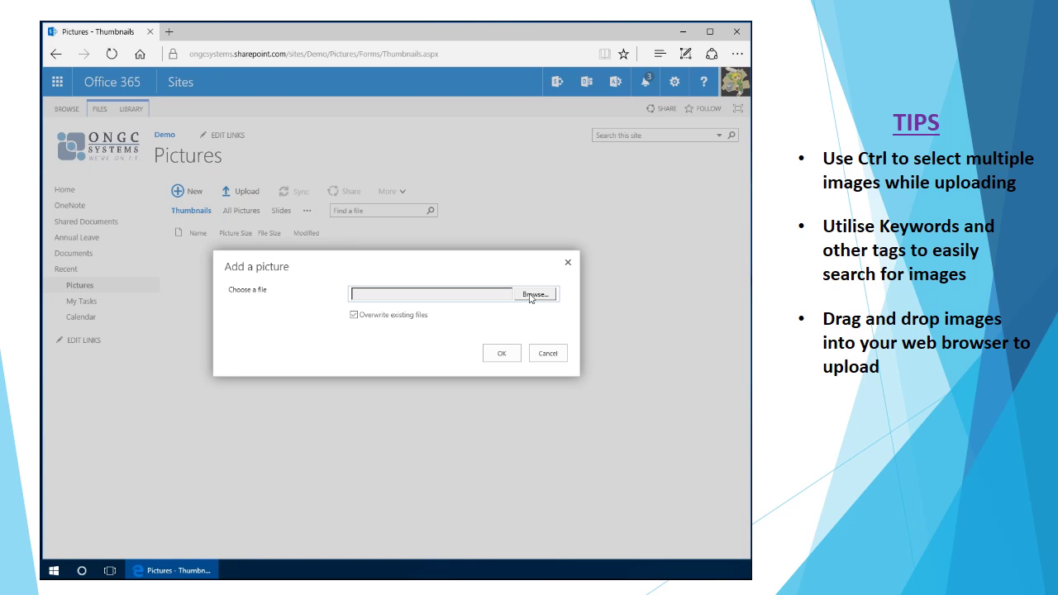
pyautogui.click(533, 295)
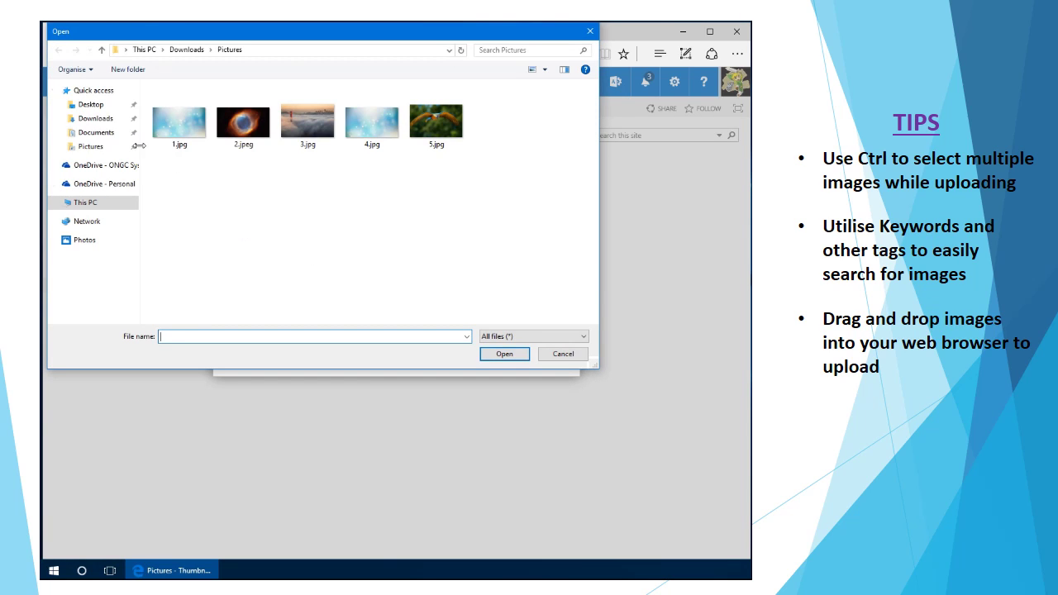
pyautogui.click(192, 130)
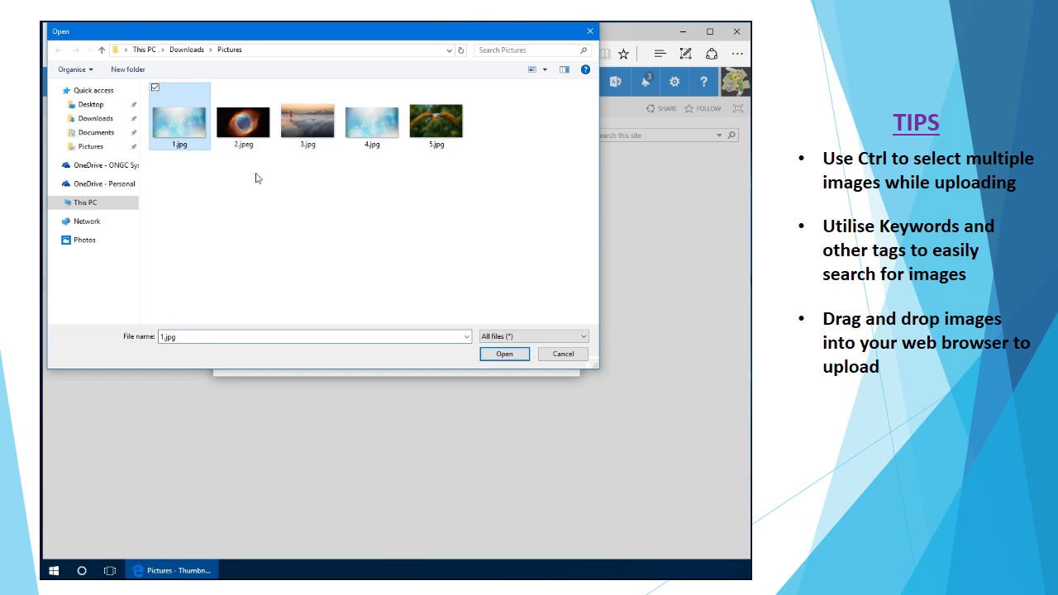
pyautogui.click(503, 354)
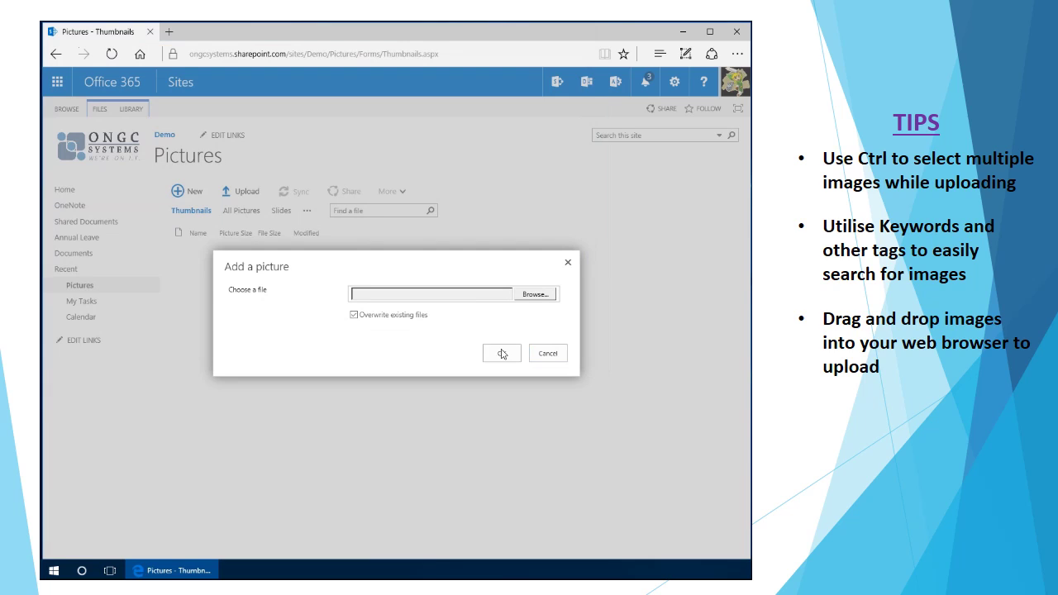
pyautogui.click(500, 352)
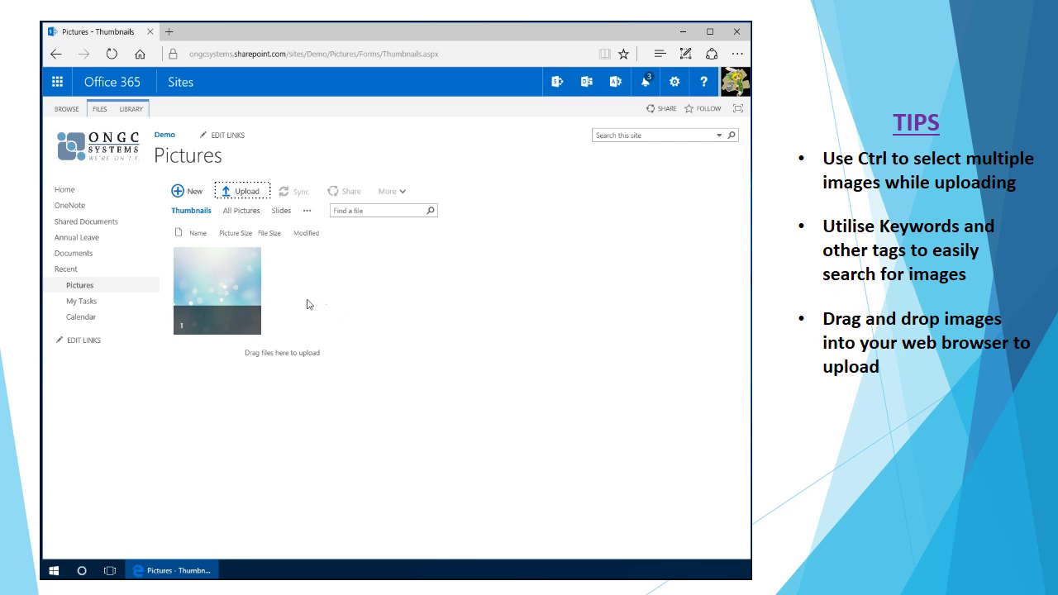
# Upload 2.jpeg and 3.jpg together into the Pictures library.
pyautogui.moveTo(240, 322)
pyautogui.click(247, 192)
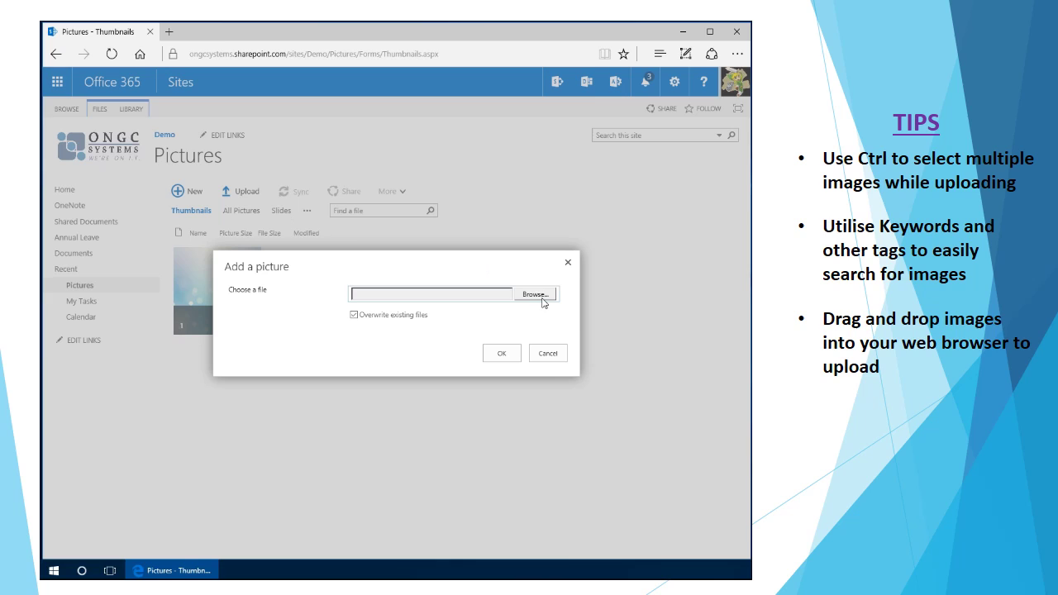
pyautogui.click(518, 298)
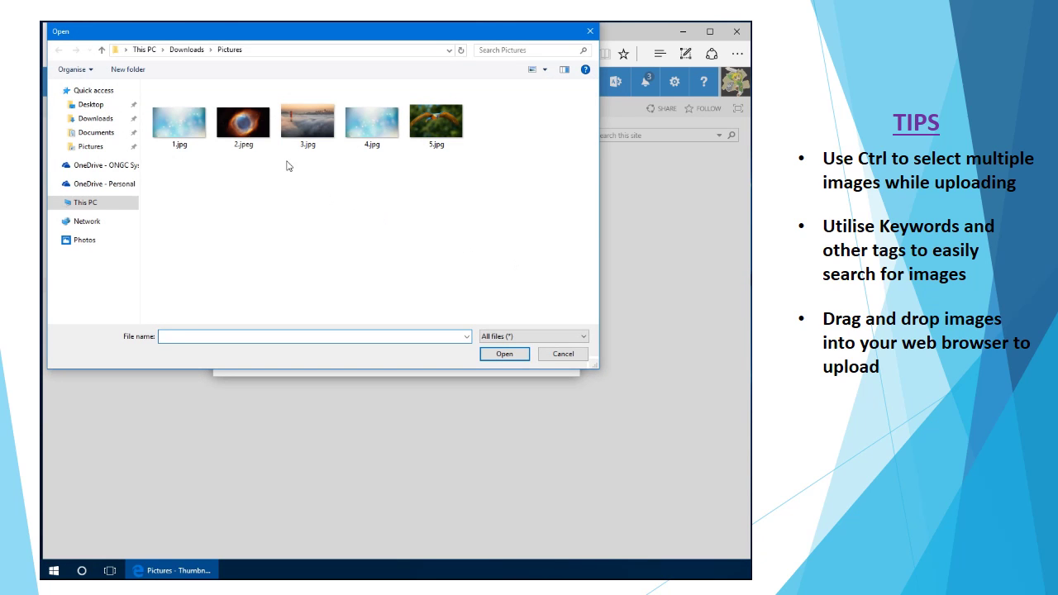
pyautogui.click(265, 140)
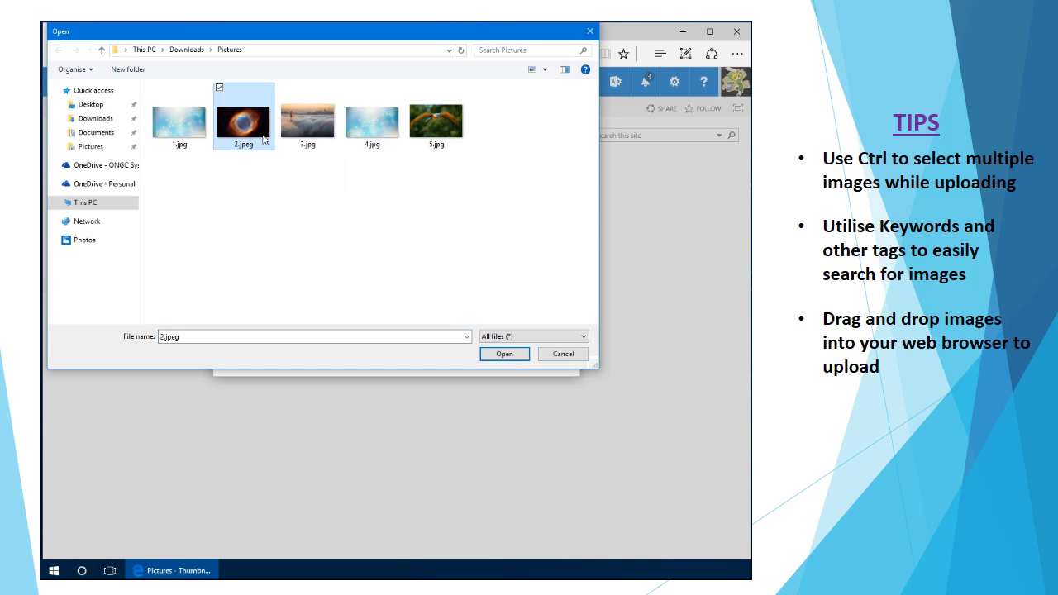
pyautogui.keyDown('ctrl'); pyautogui.click(289, 101); pyautogui.keyUp('ctrl')
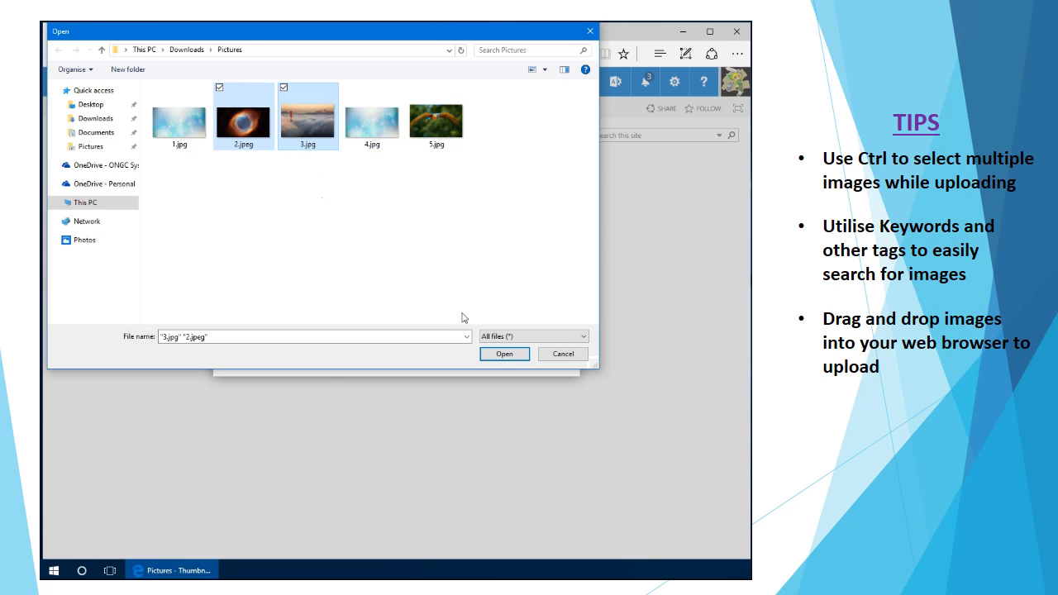
pyautogui.click(506, 356)
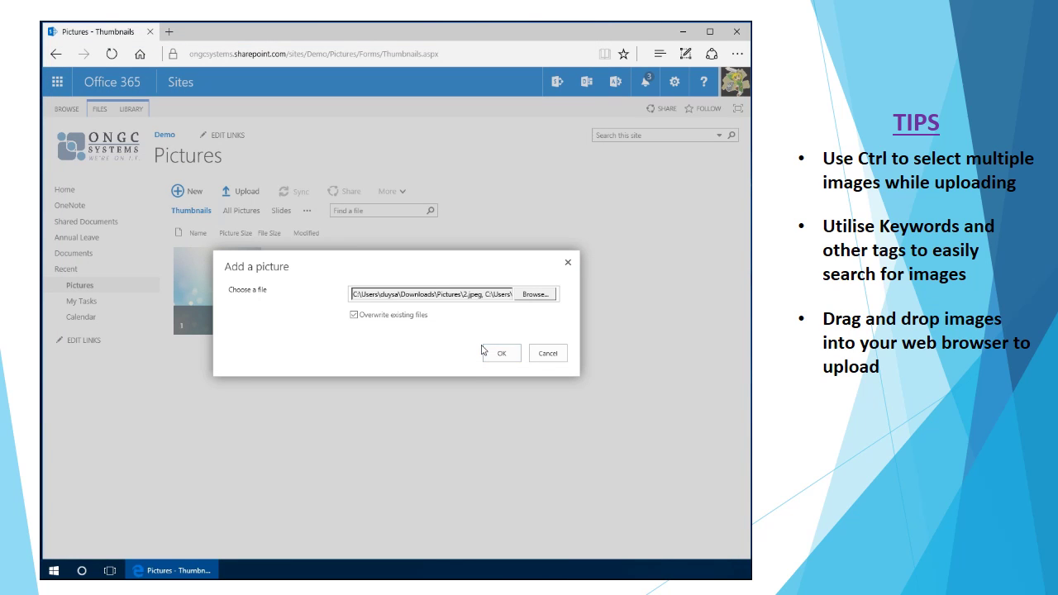
pyautogui.click(504, 357)
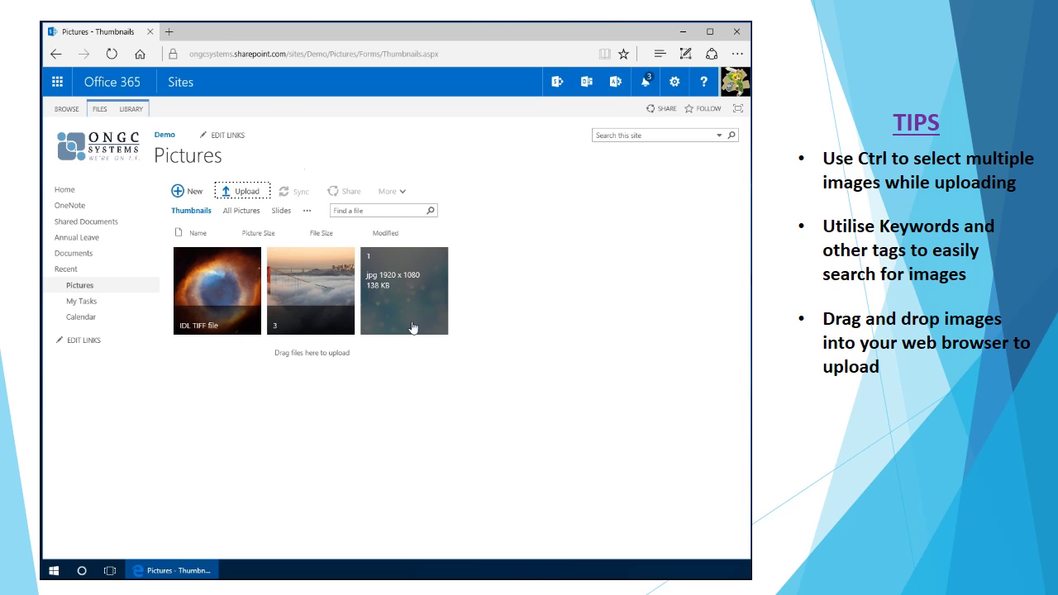
# Show the library as the All Pictures list, select and deselect pictures 1–3, then switch to Slides.
pyautogui.click(245, 213)
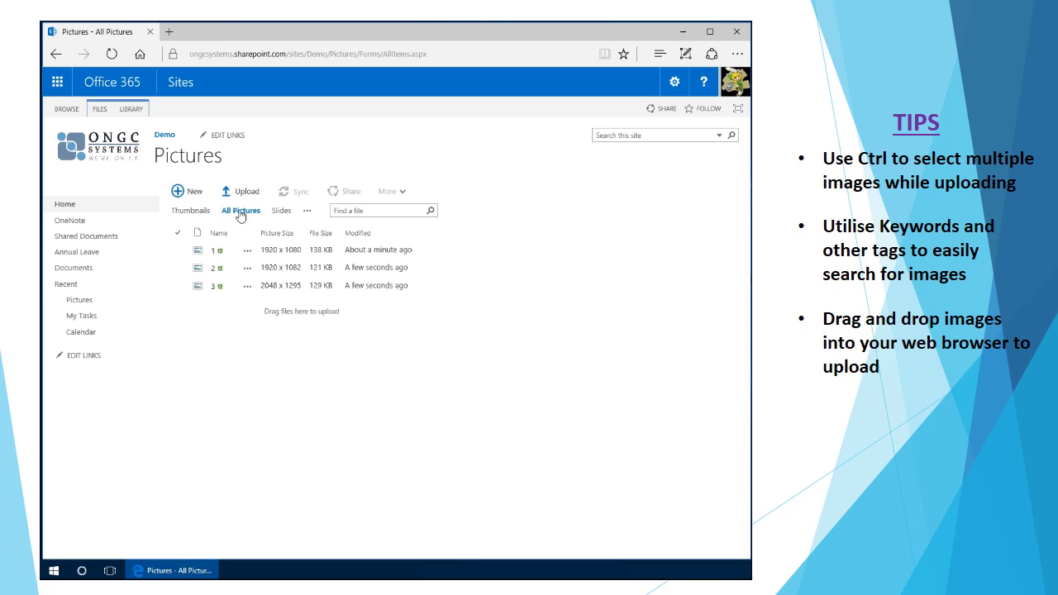
pyautogui.click(265, 270)
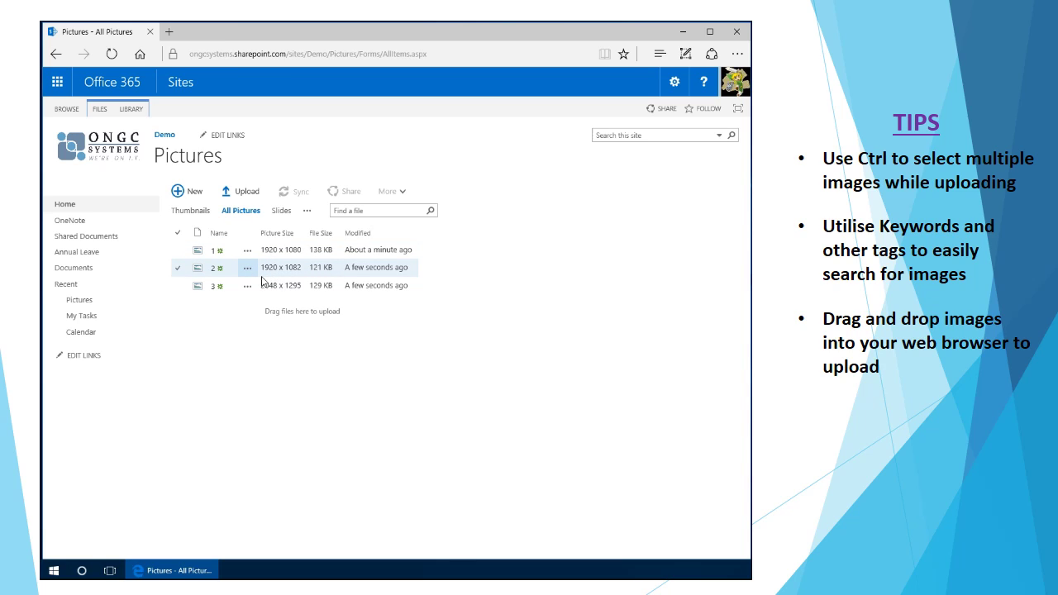
pyautogui.click(325, 256)
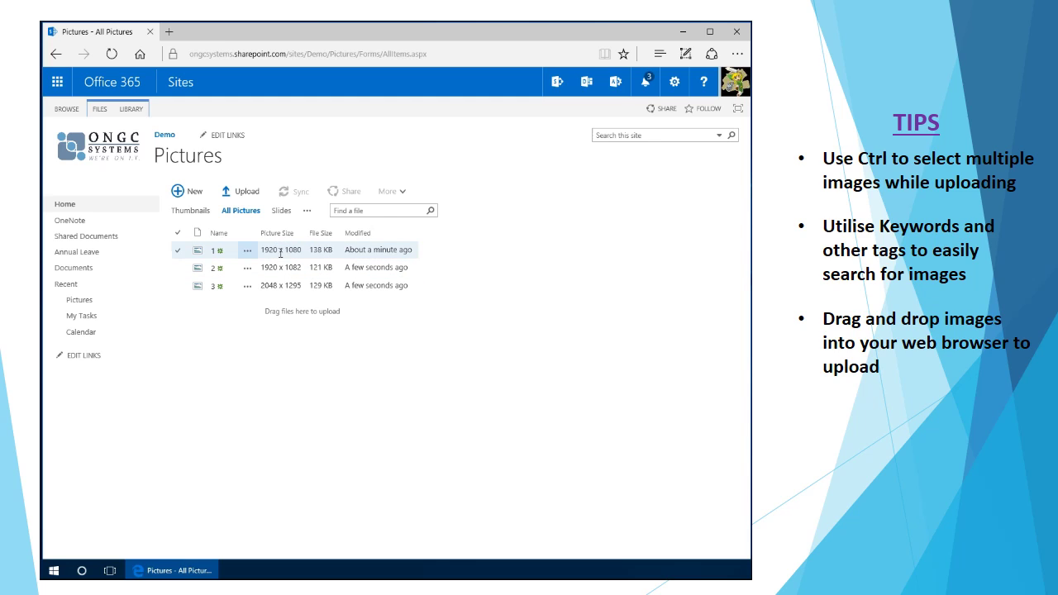
pyautogui.click(399, 266)
pyautogui.click(408, 282)
pyautogui.click(411, 267)
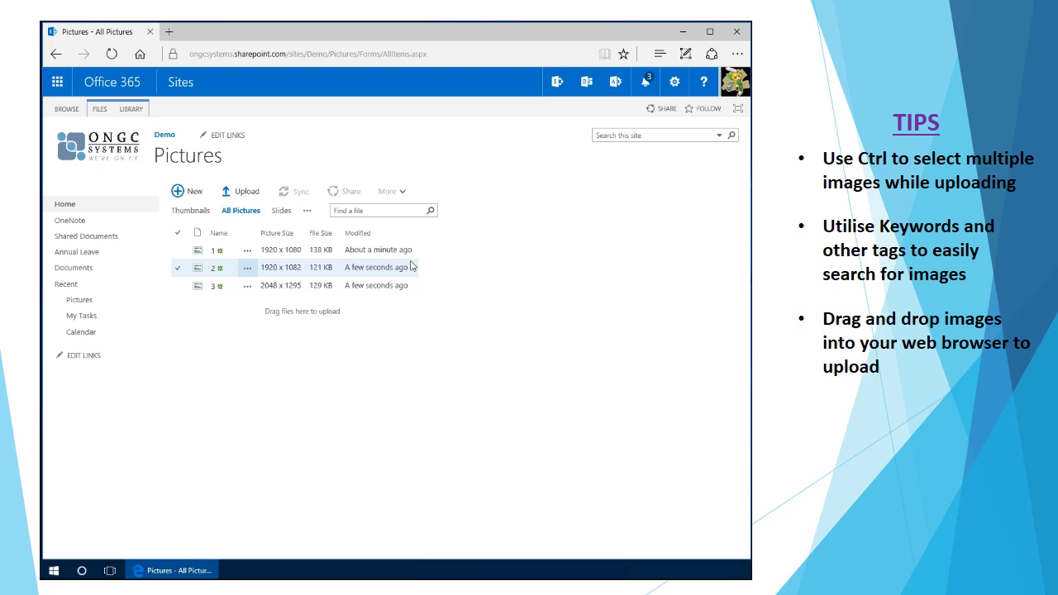
pyautogui.click(411, 267)
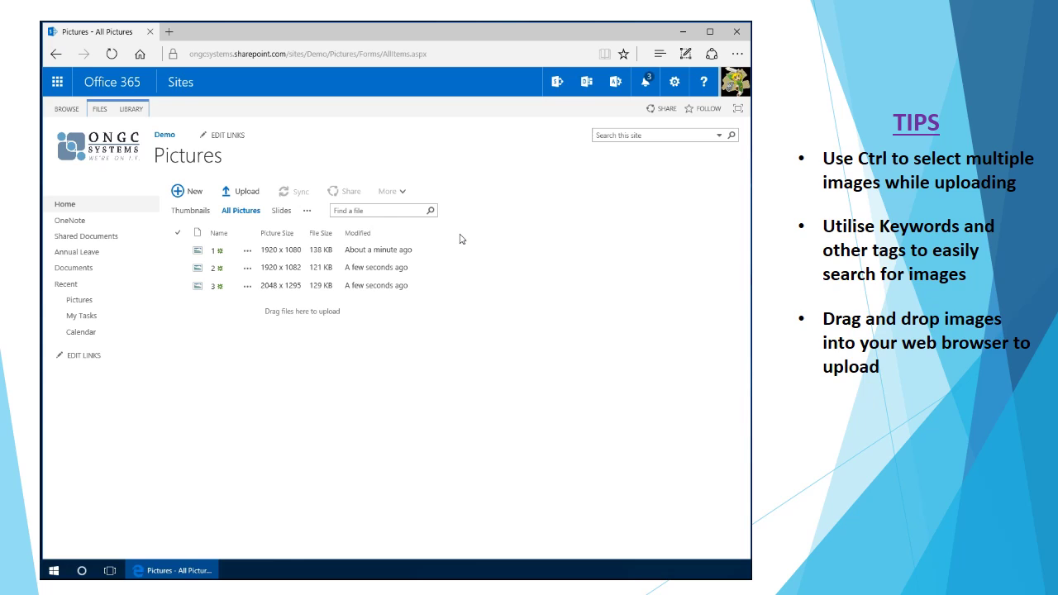
pyautogui.click(282, 212)
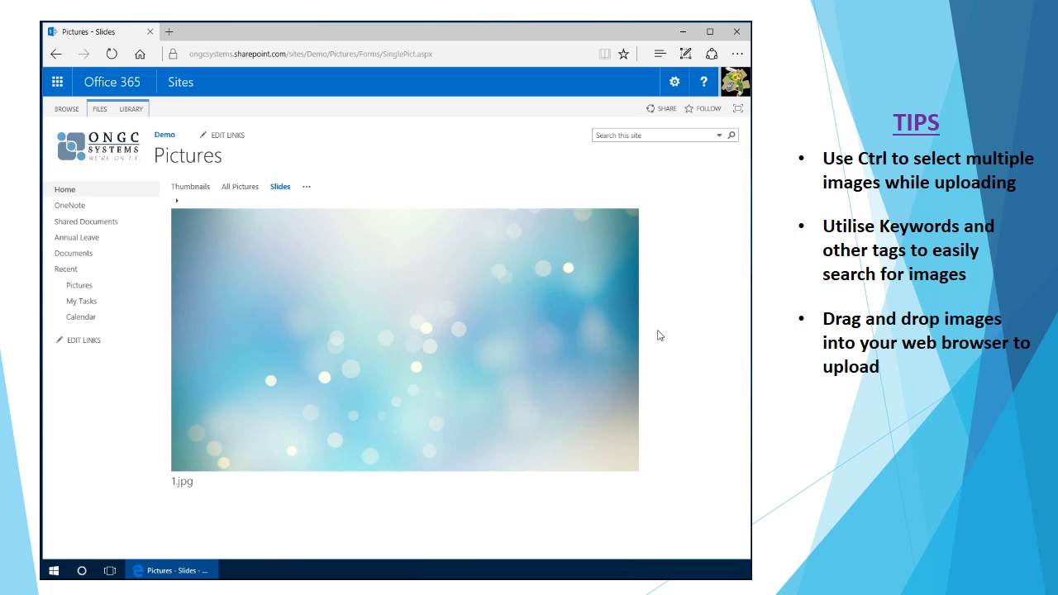
# Advance the slideshow to 2.jpeg, then return the library to Thumbnails view.
pyautogui.click(276, 186)
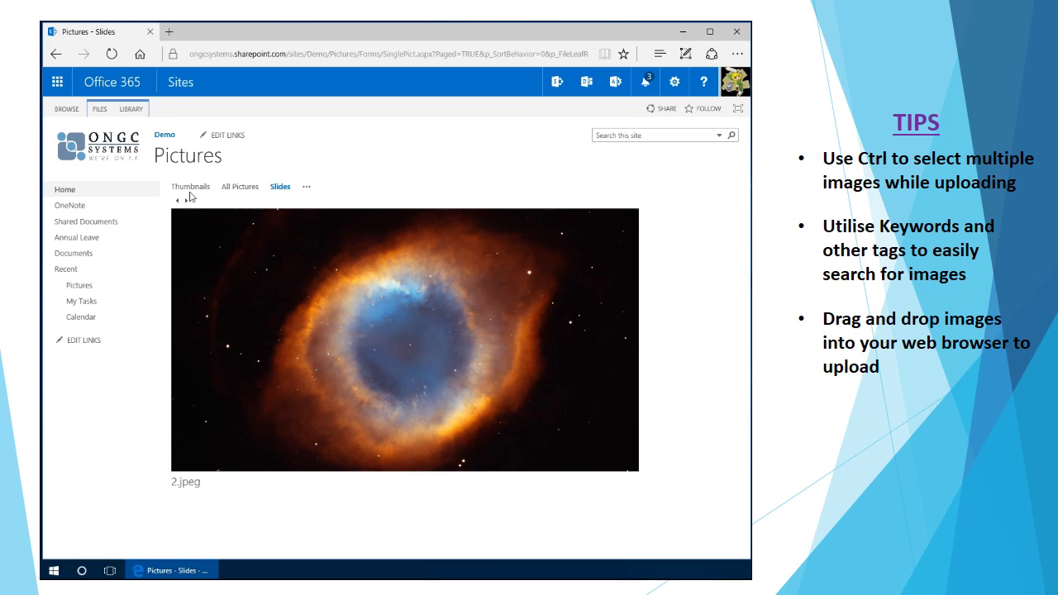
pyautogui.click(201, 190)
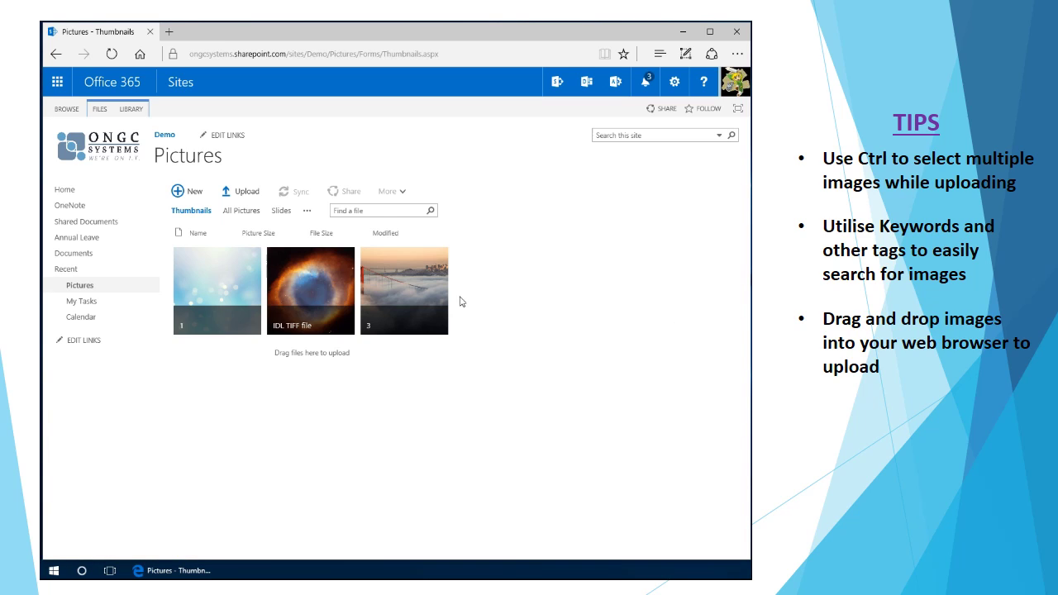
# Open picture 1's properties page and put the item into edit mode.
pyautogui.moveTo(200, 304)
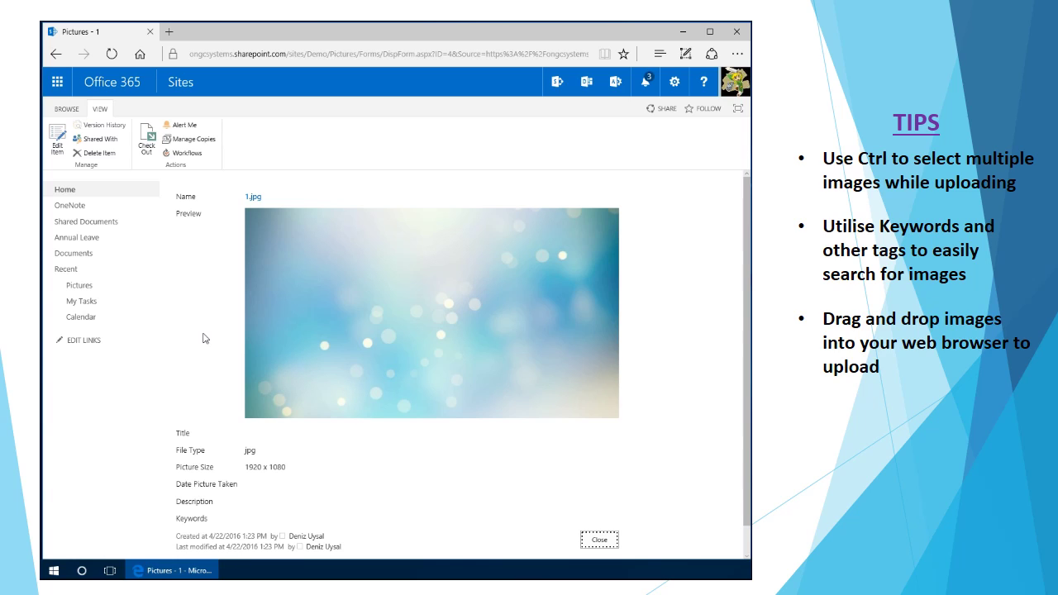
pyautogui.scroll(-1, 205, 338)
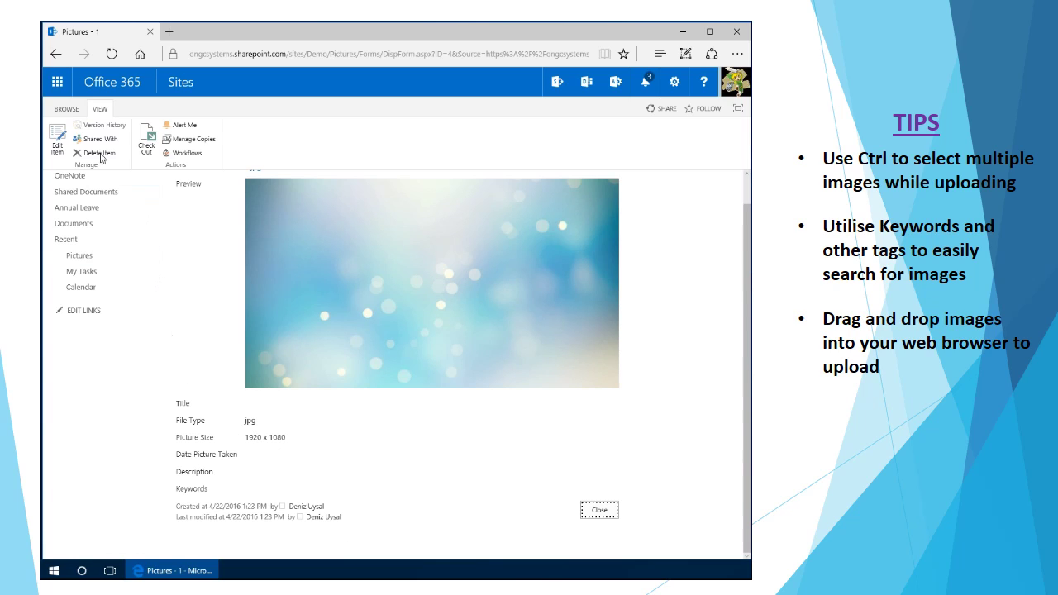
pyautogui.click(59, 142)
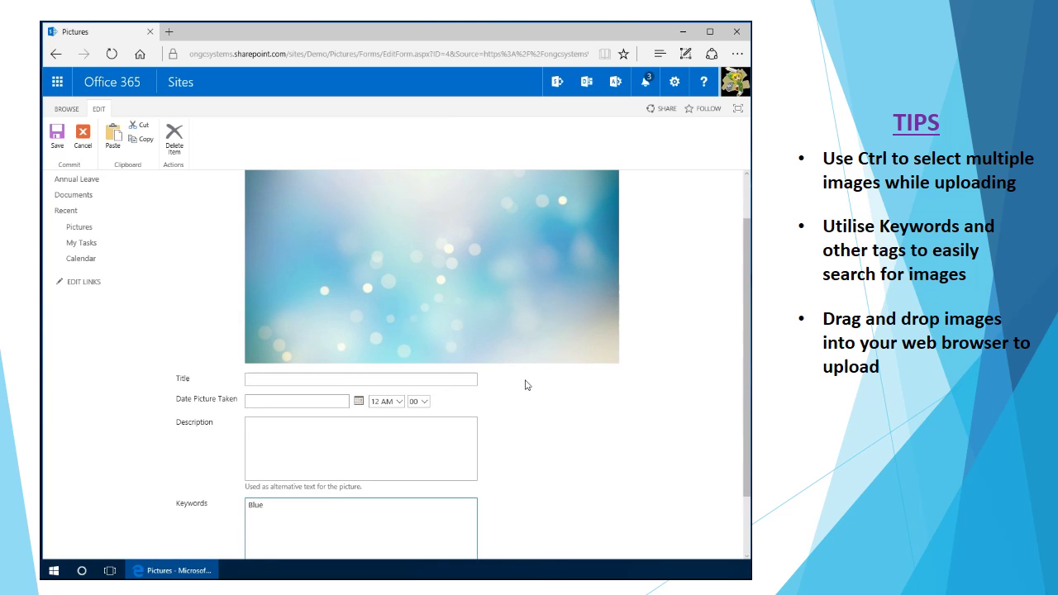
# Save 1.jpg's properties with 'Blue' as its keyword.
pyautogui.scroll(-1, 529, 382)
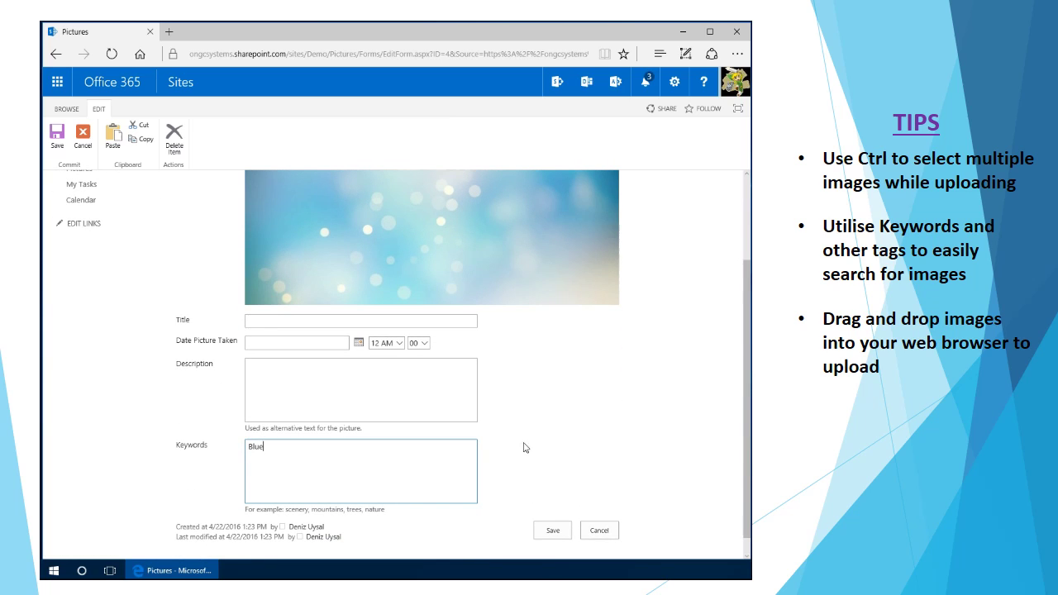
pyautogui.click(553, 530)
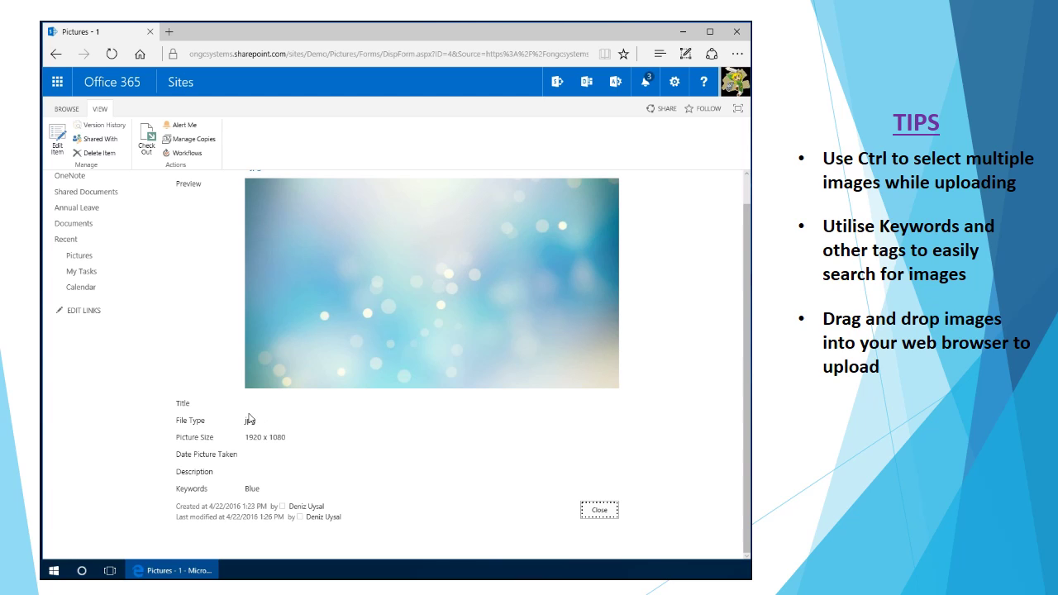
pyautogui.scroll(1, 566, 430)
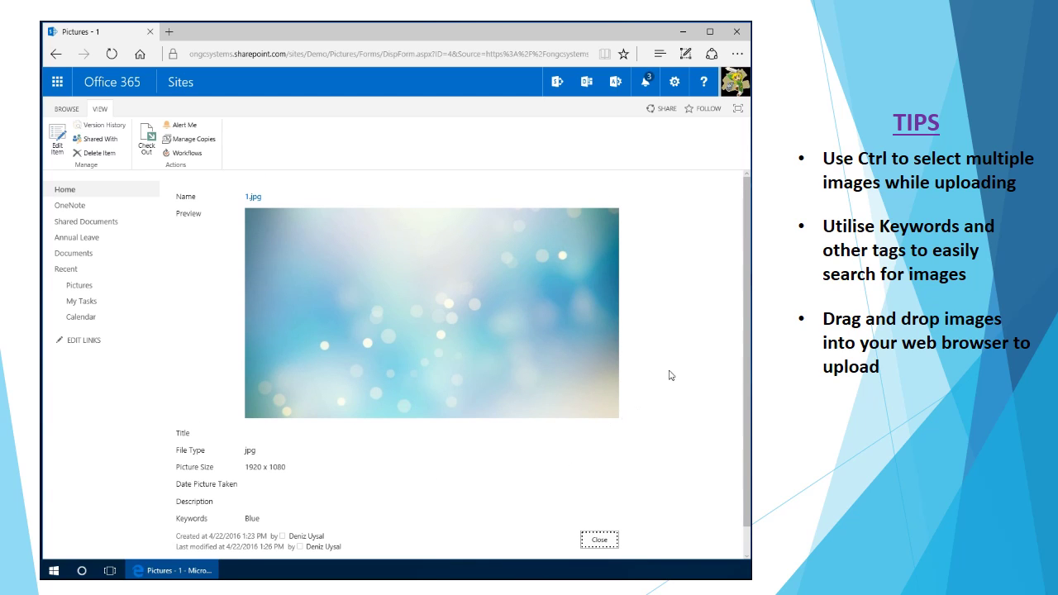
pyautogui.click(432, 299)
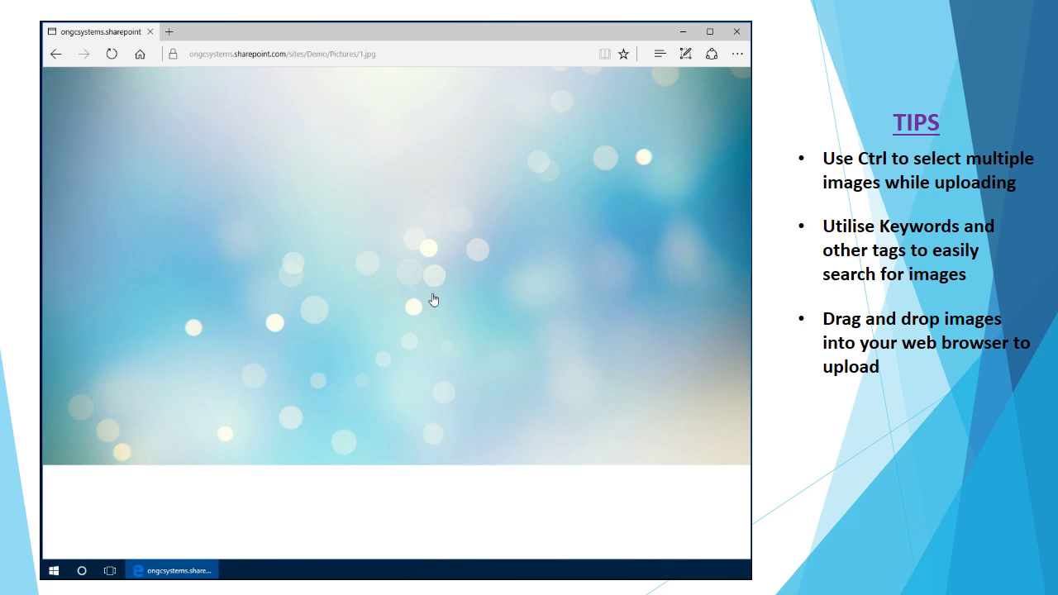
pyautogui.click(408, 290)
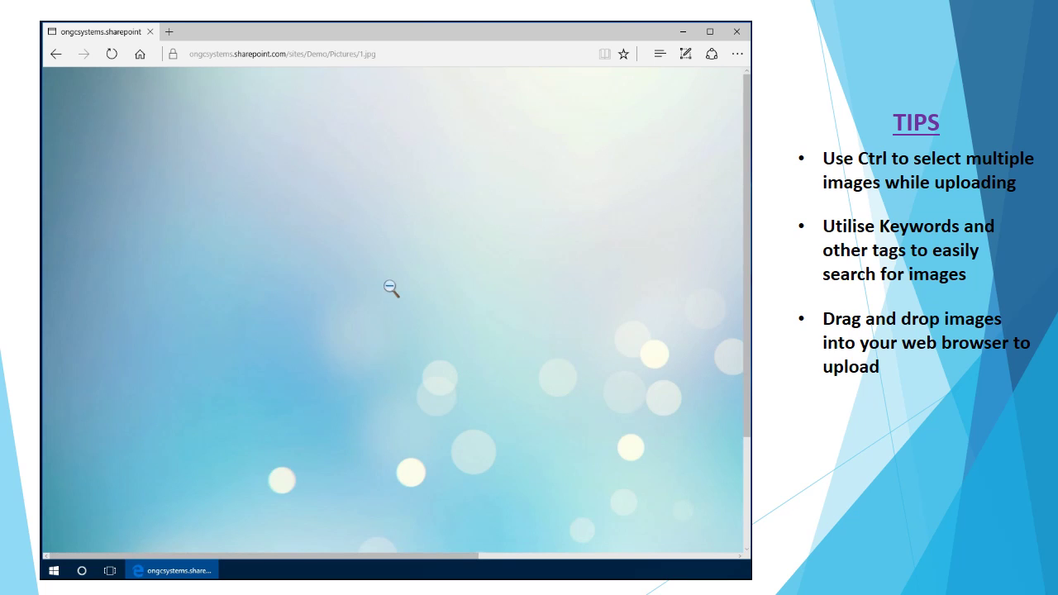
pyautogui.click(391, 289)
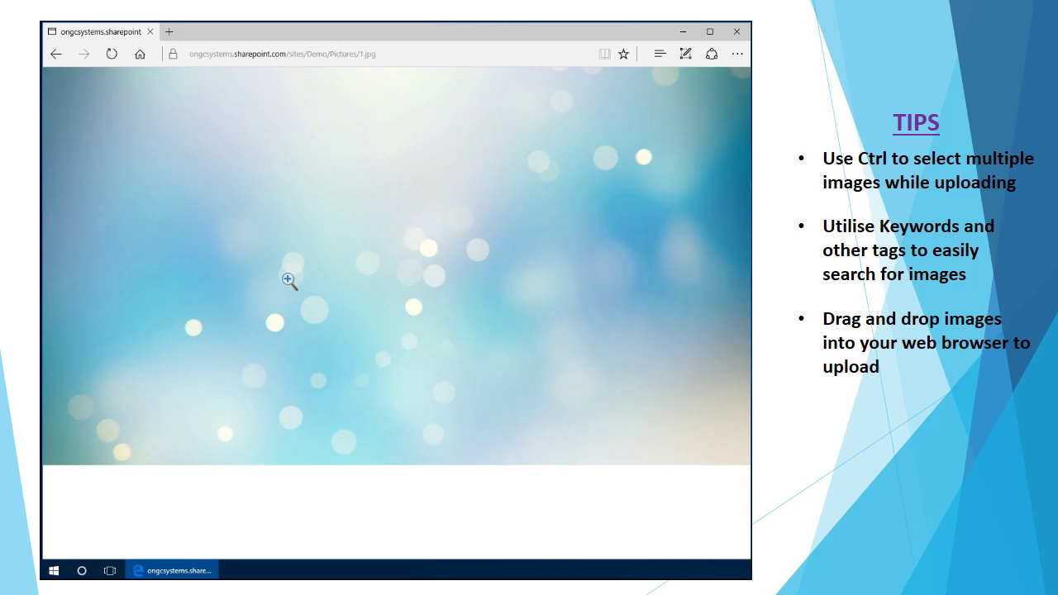
pyautogui.click(55, 55)
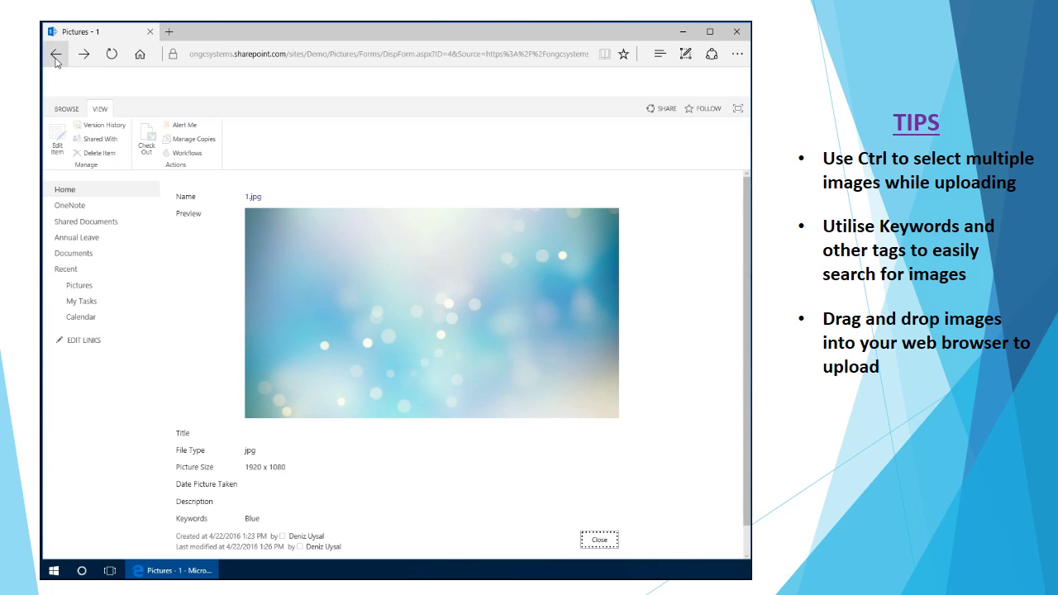
pyautogui.scroll(-1, 693, 259)
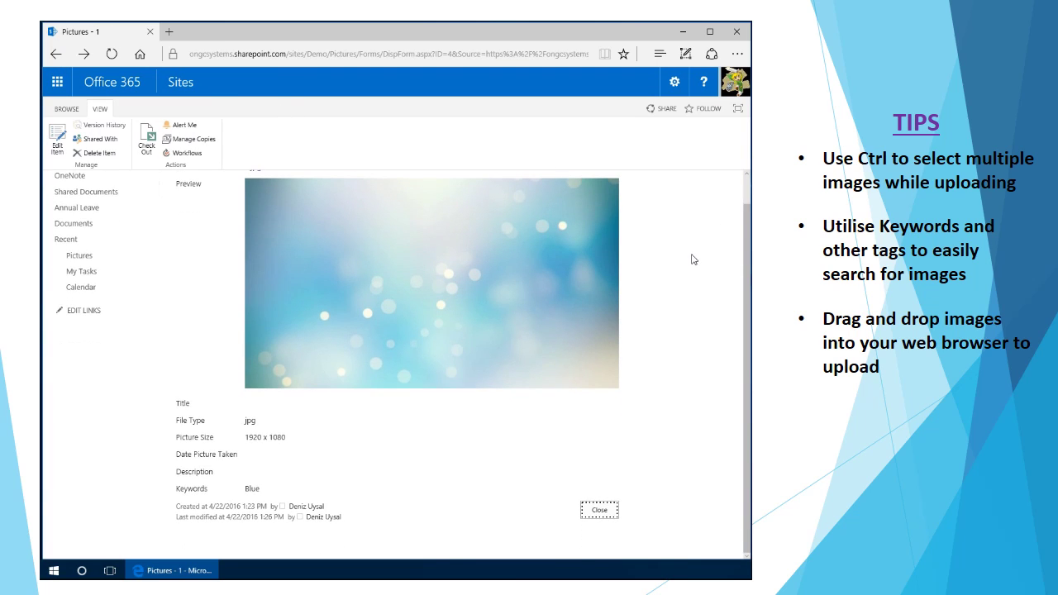
pyautogui.scroll(1, 693, 259)
pyautogui.scroll(-1, 693, 260)
pyautogui.click(600, 508)
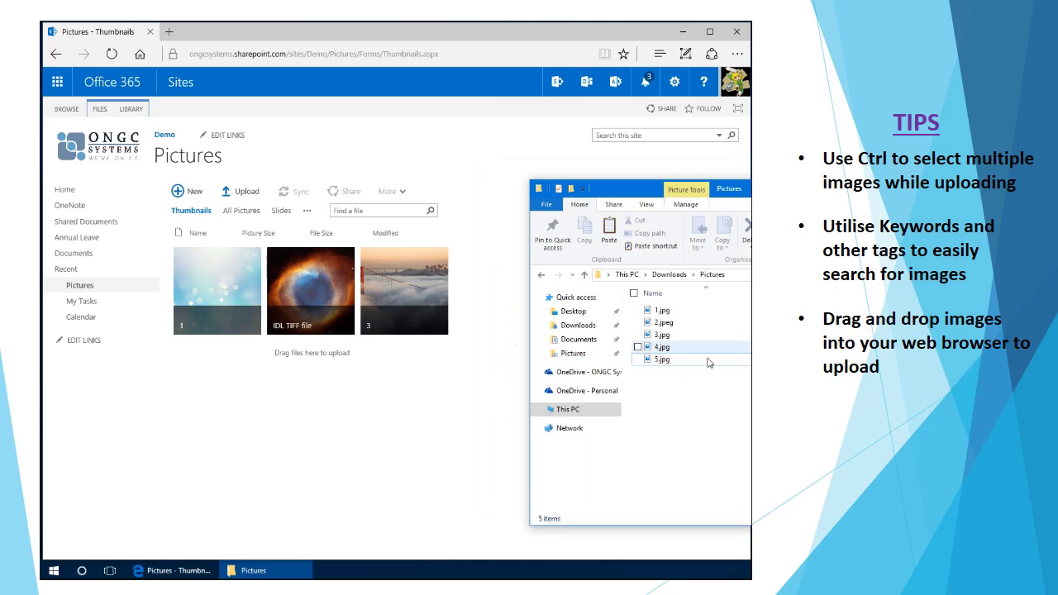
# Drag 5.jpg and 4.jpg from File Explorer into the Pictures library.
pyautogui.click(661, 359)
pyautogui.keyDown('ctrl'); pyautogui.click(661, 347); pyautogui.keyUp('ctrl')
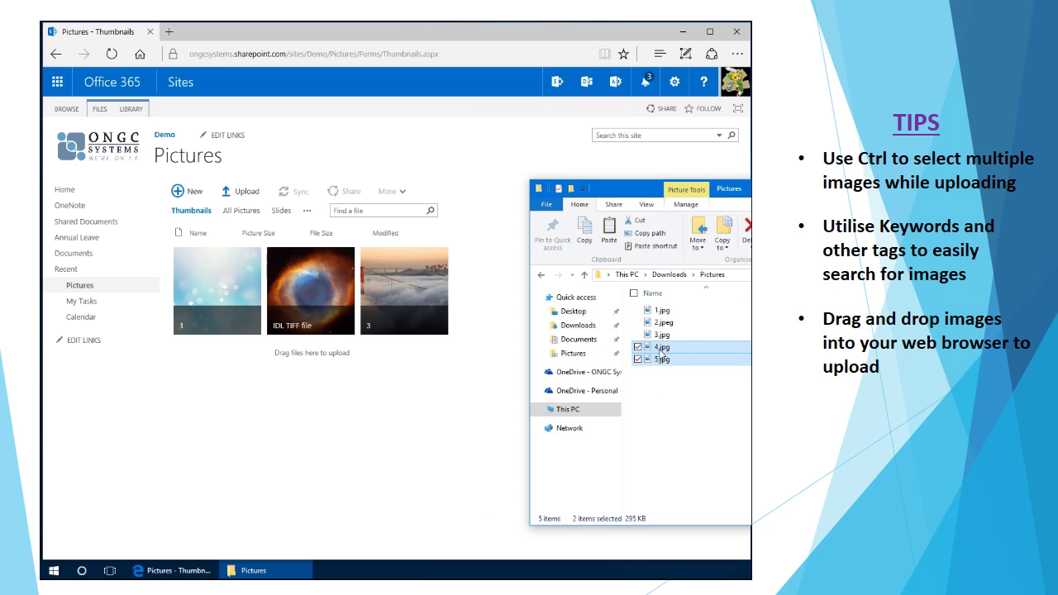
pyautogui.moveTo(662, 353); pyautogui.dragTo(441, 341)
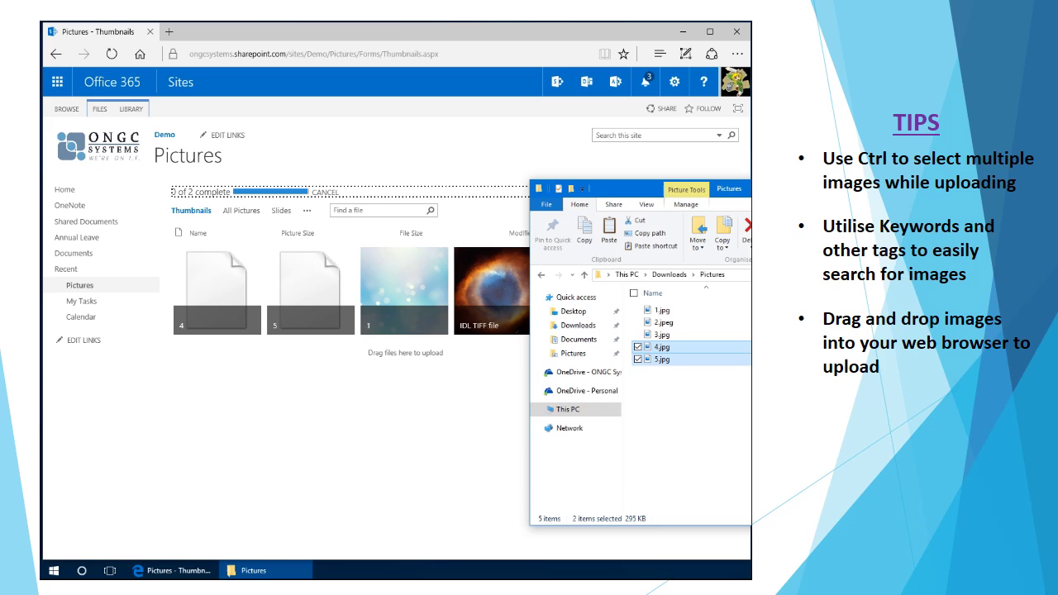
pyautogui.click(569, 151)
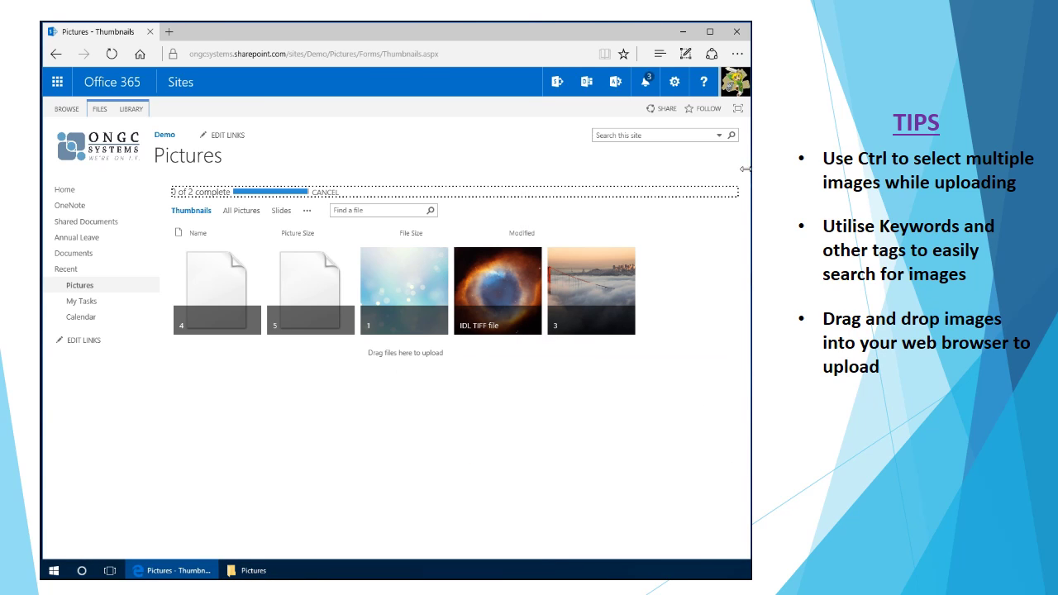